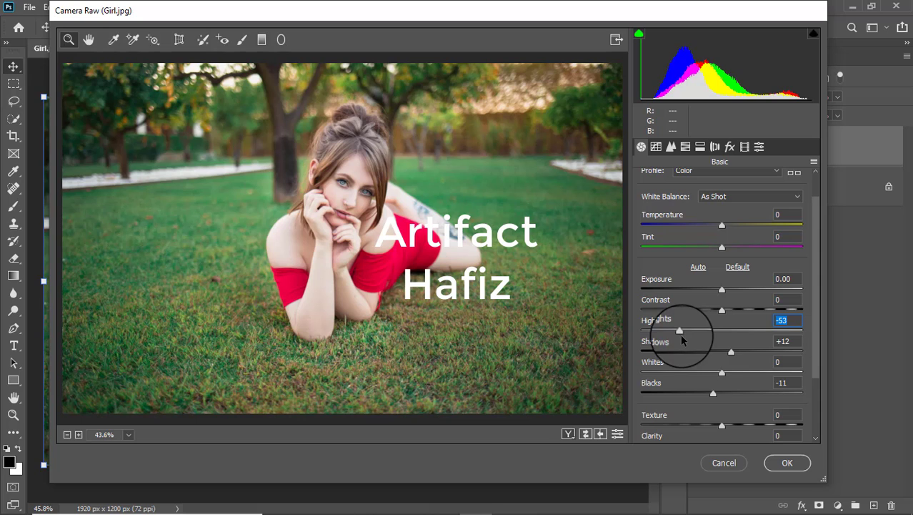
Set the basic tone adjustments to Whites +28, Highlights -59 and Clarity +6.
left_click(722, 372)
left_click_drag(721, 372, 744, 365)
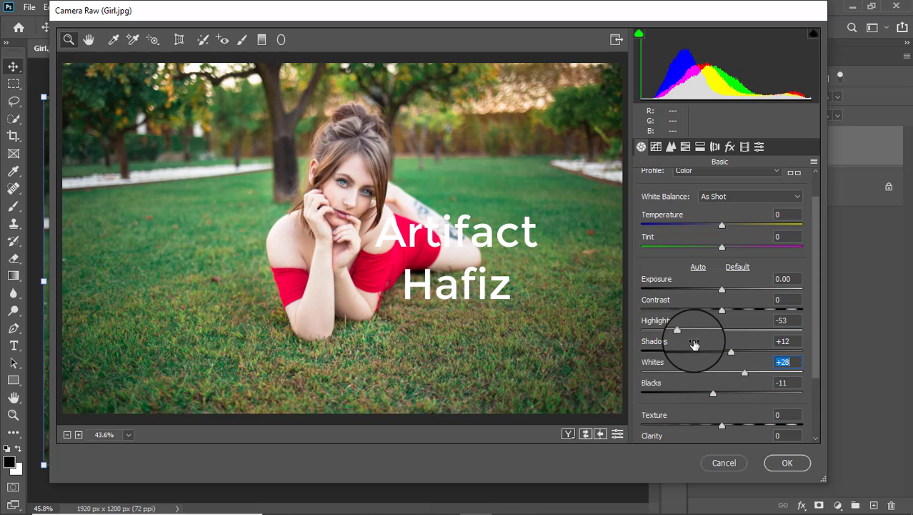
left_click_drag(679, 331, 674, 341)
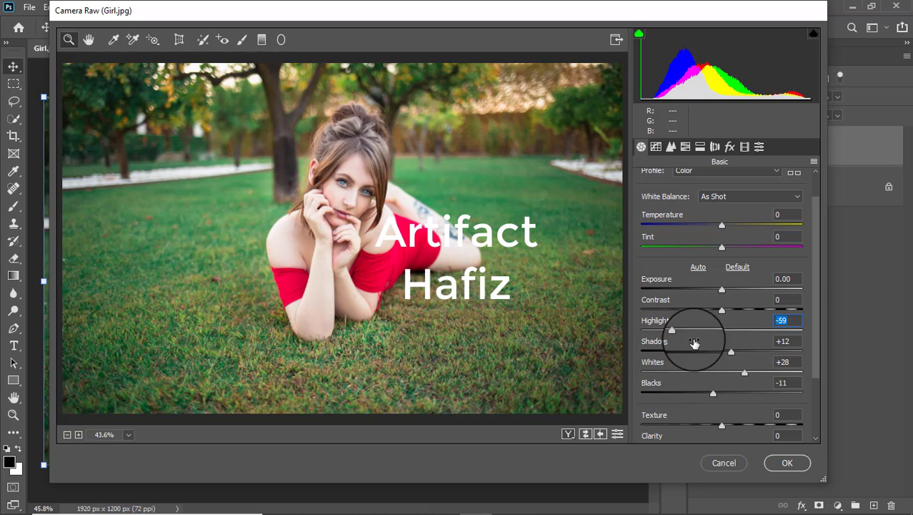
scroll(733, 341, "down", 3)
scroll(732, 342, "down", 1)
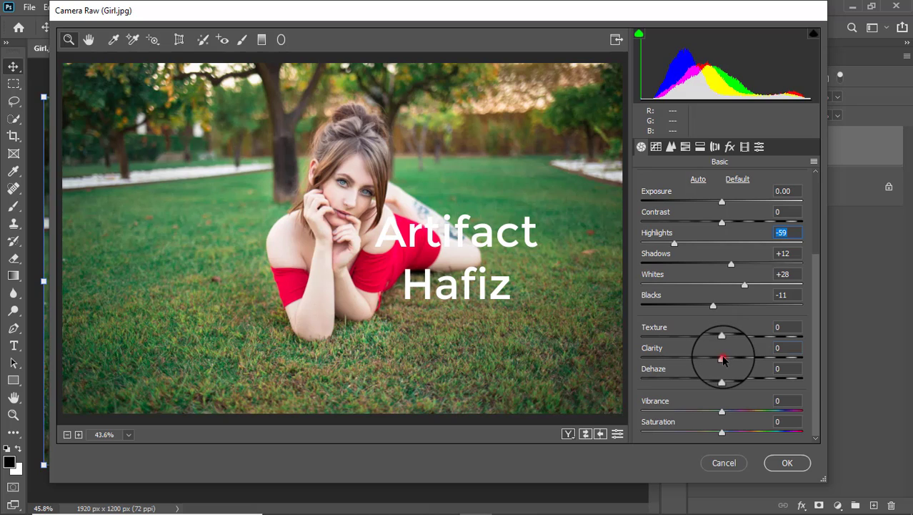
left_click_drag(722, 358, 727, 358)
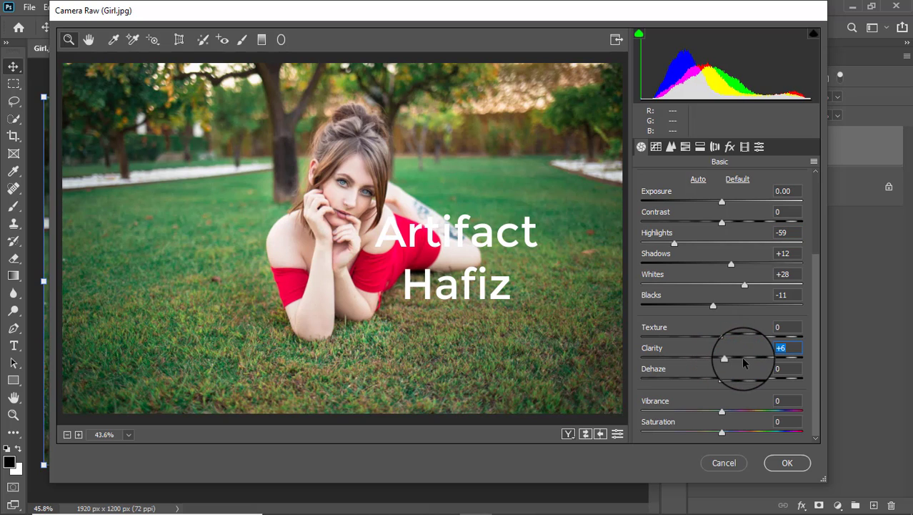
Adjust the HSL saturation to Reds +10, Oranges +3, Yellows -18 and Greens -51.
left_click(685, 147)
left_click(690, 184)
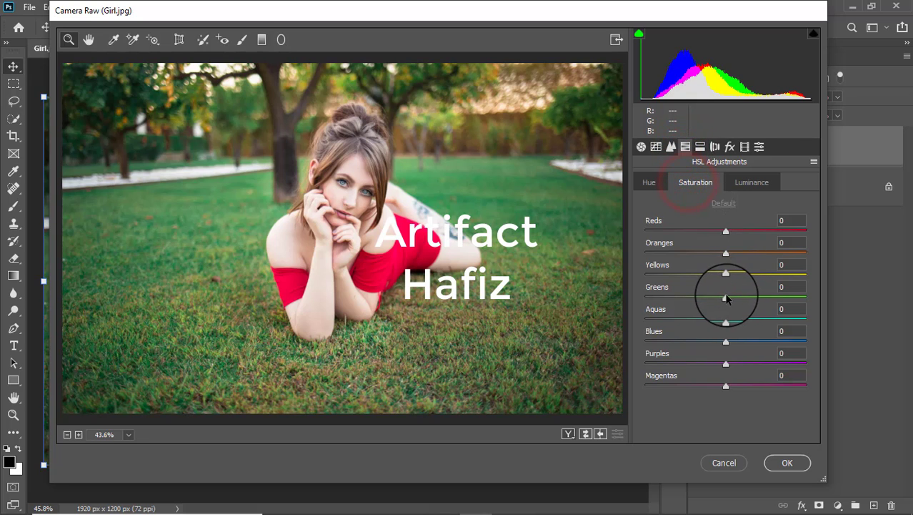
left_click_drag(725, 298, 683, 299)
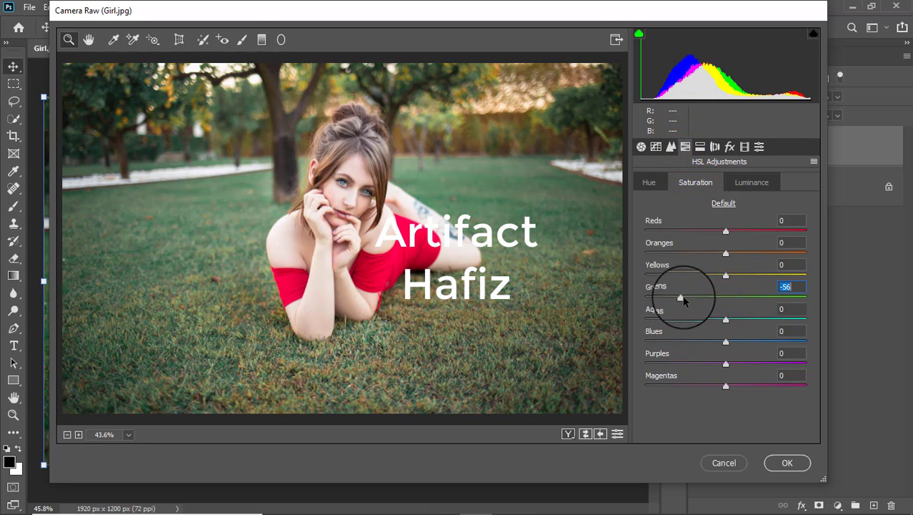
mouse_move(725, 275)
left_mouse_down()
mouse_move(683, 278)
mouse_move(712, 279)
left_mouse_up()
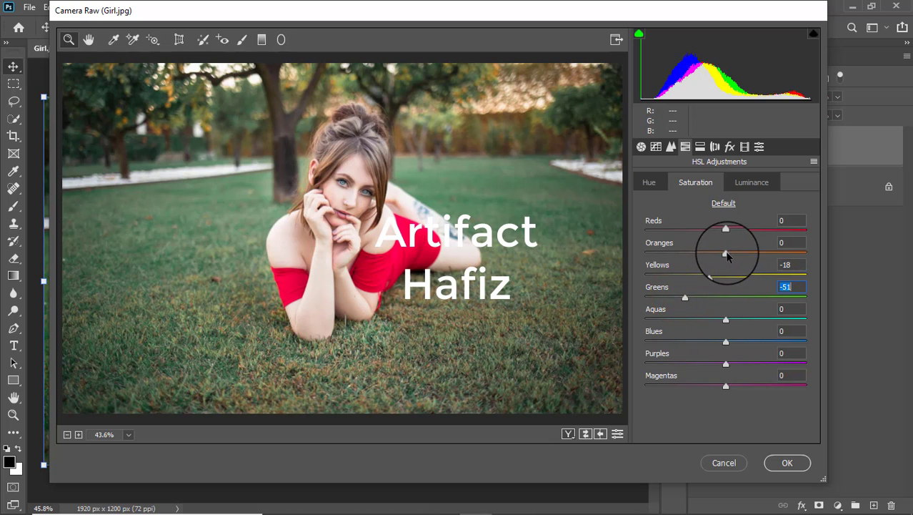
left_click_drag(727, 254, 747, 255)
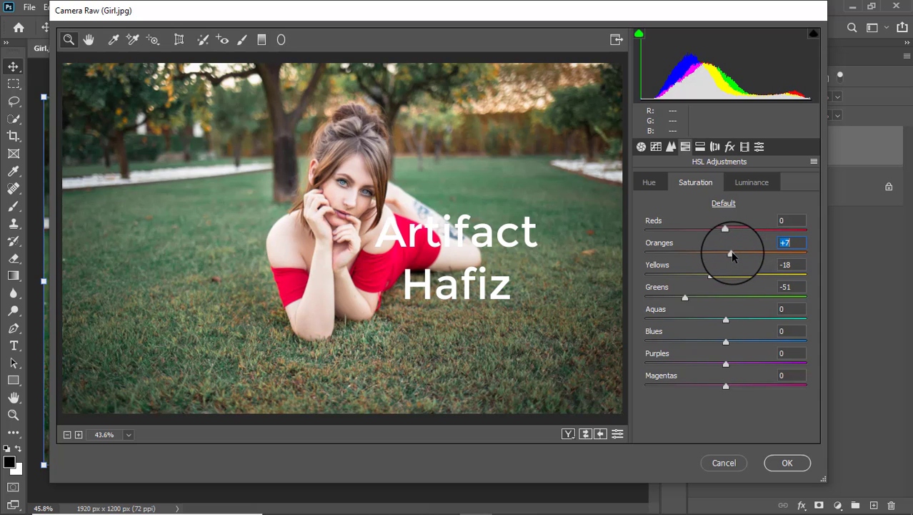
left_click_drag(726, 228, 732, 230)
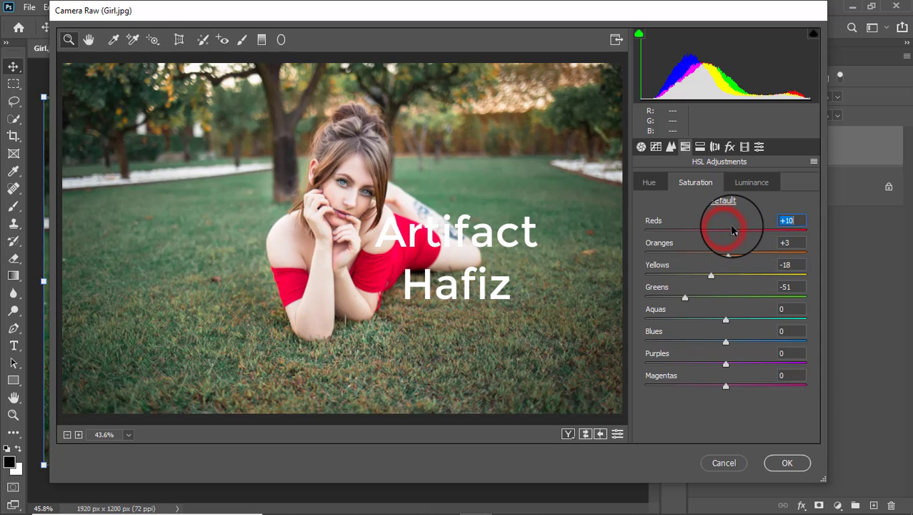
Adjust the HSL luminance to Oranges -7, Yellows -16 and Greens -19, and the hue to Yellows -10 and Greens -8.
left_click(751, 183)
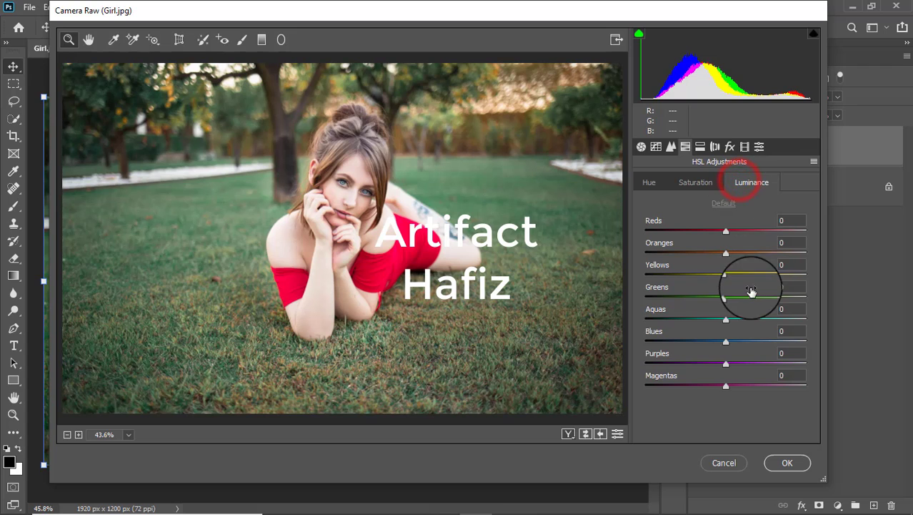
left_click_drag(726, 299, 676, 300)
left_click_drag(725, 275, 704, 272)
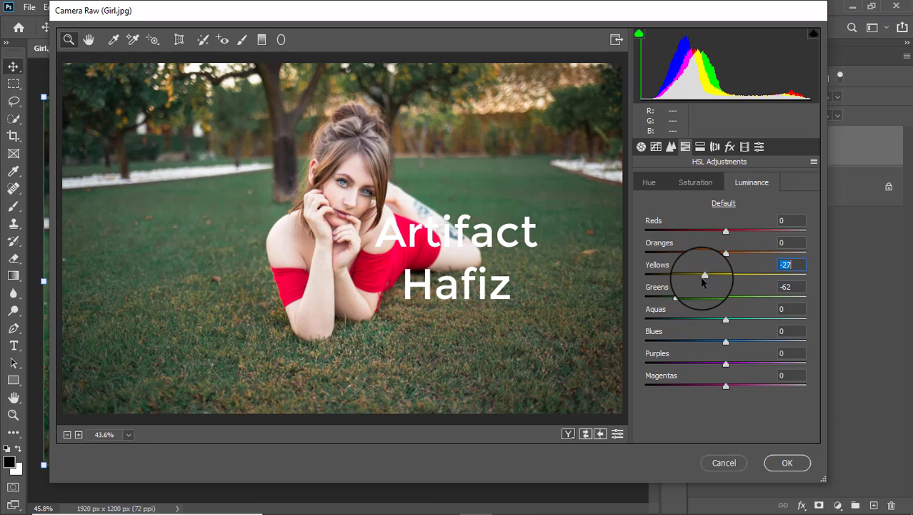
left_click_drag(676, 299, 718, 254)
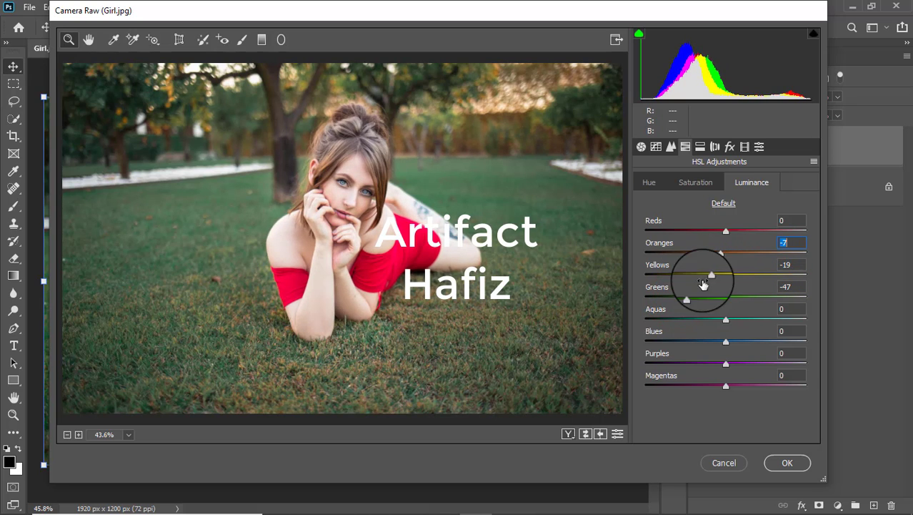
left_click_drag(689, 297, 718, 278)
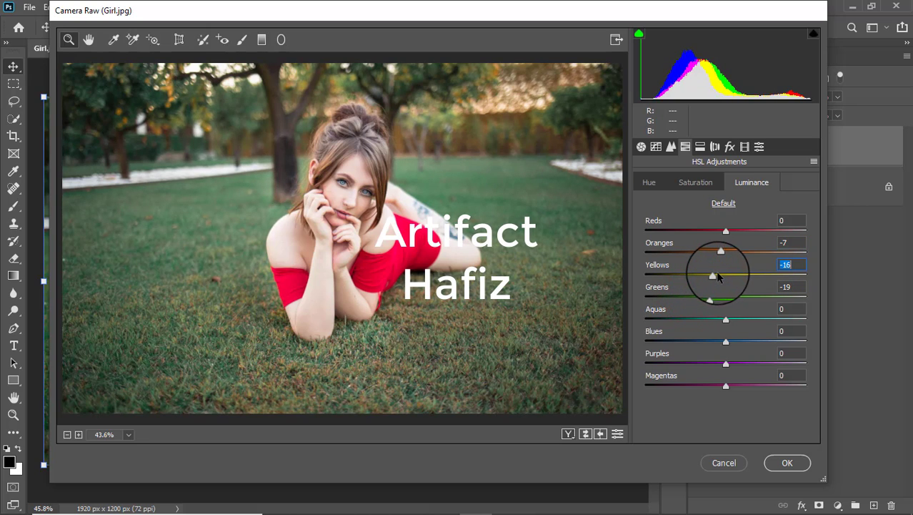
left_click(649, 183)
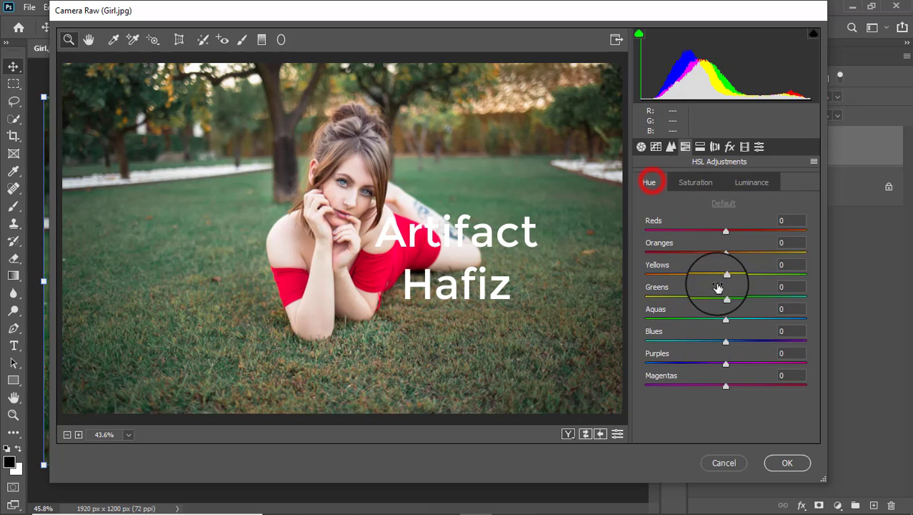
left_click_drag(726, 275, 720, 302)
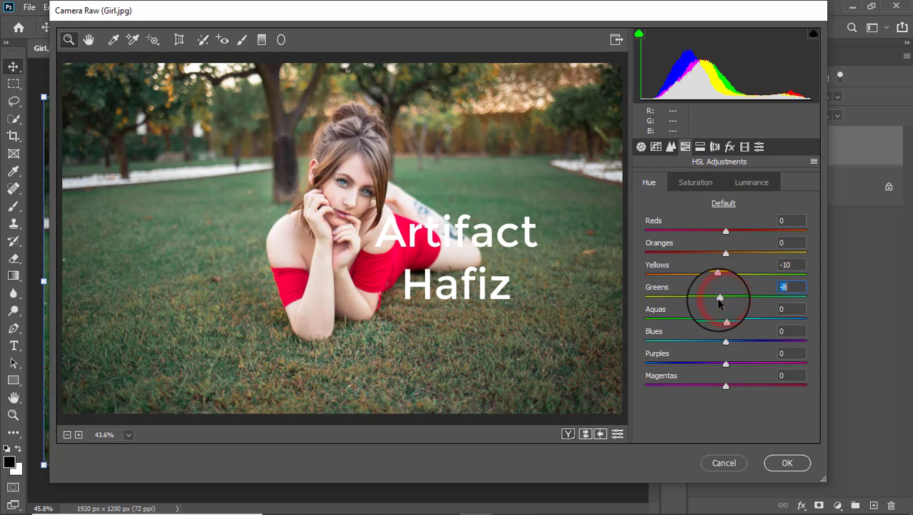
Lower the Exposure to -0.40 and set the sharpening Amount to 4.
left_click(640, 146)
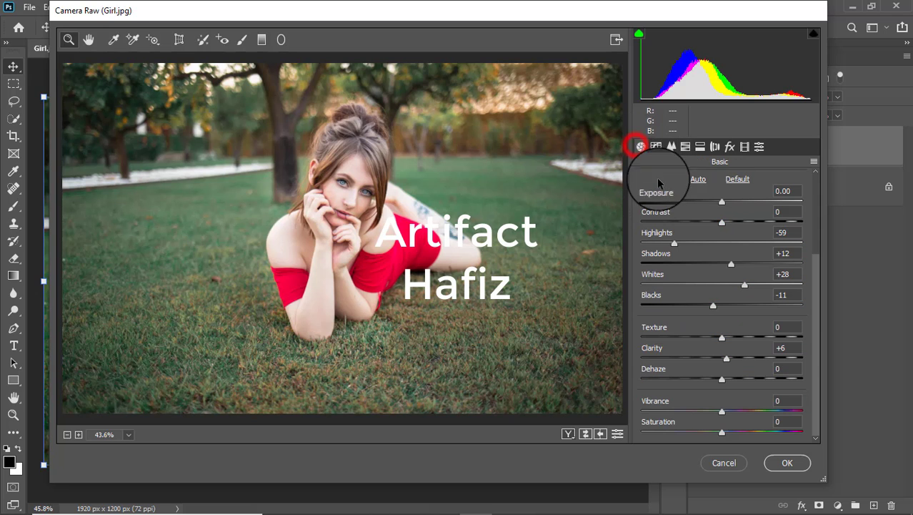
scroll(689, 215, "up", 2)
left_click_drag(722, 267, 708, 268)
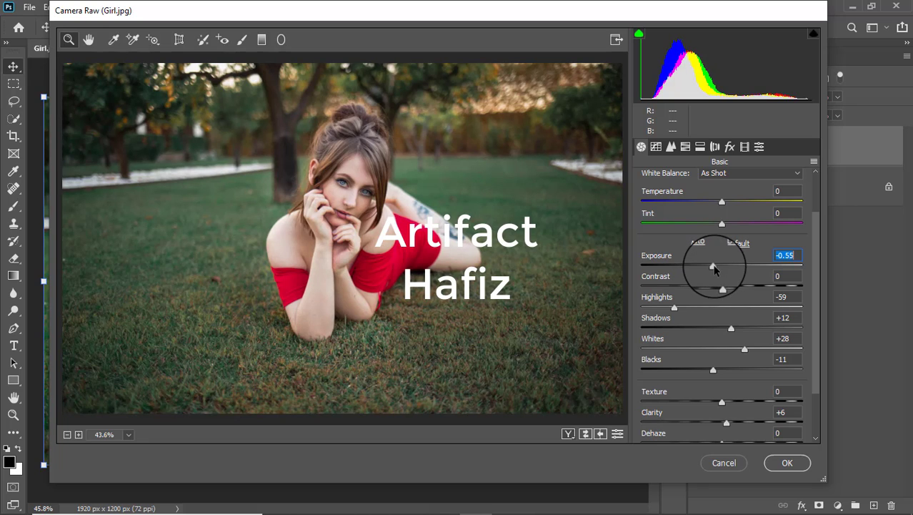
left_click_drag(711, 270, 716, 264)
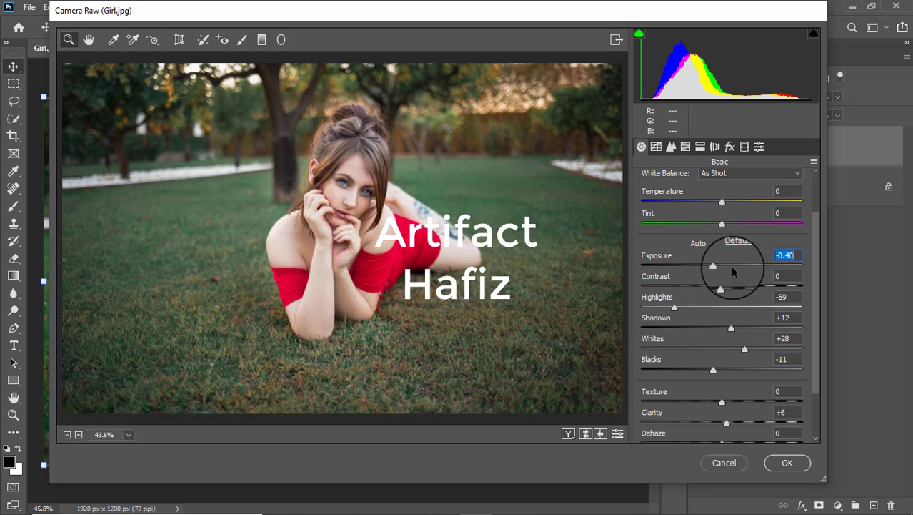
left_click(671, 146)
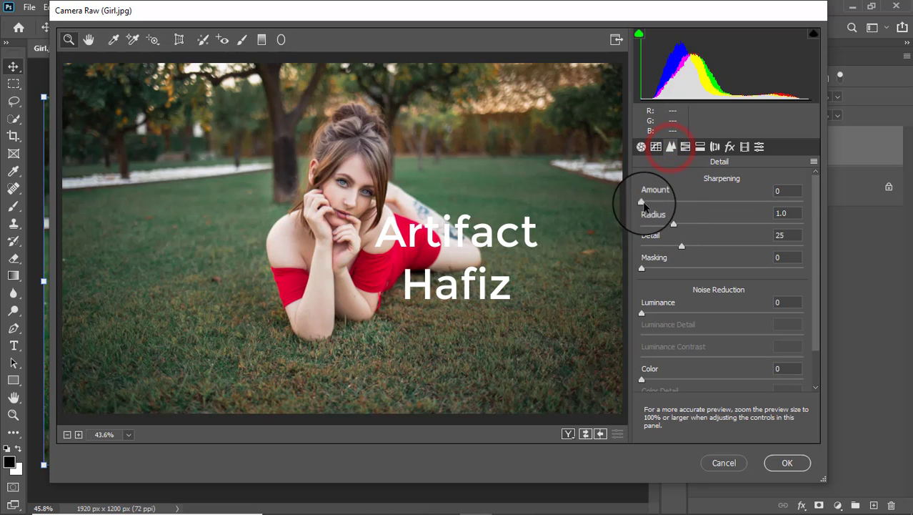
left_click_drag(644, 203, 648, 204)
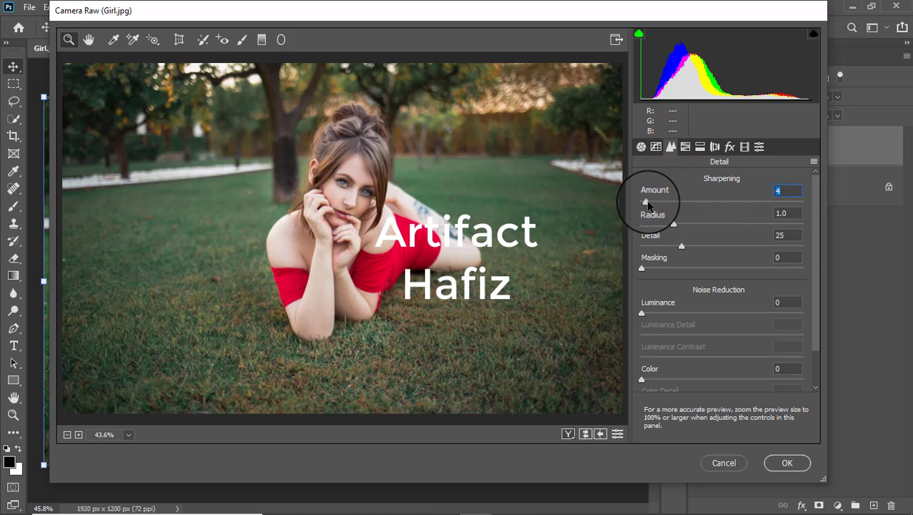
Shape the RGB point curve by lifting the black point to output 22, with points at about 68/65 in the shadows and 194/197 in the highlights.
left_click(656, 146)
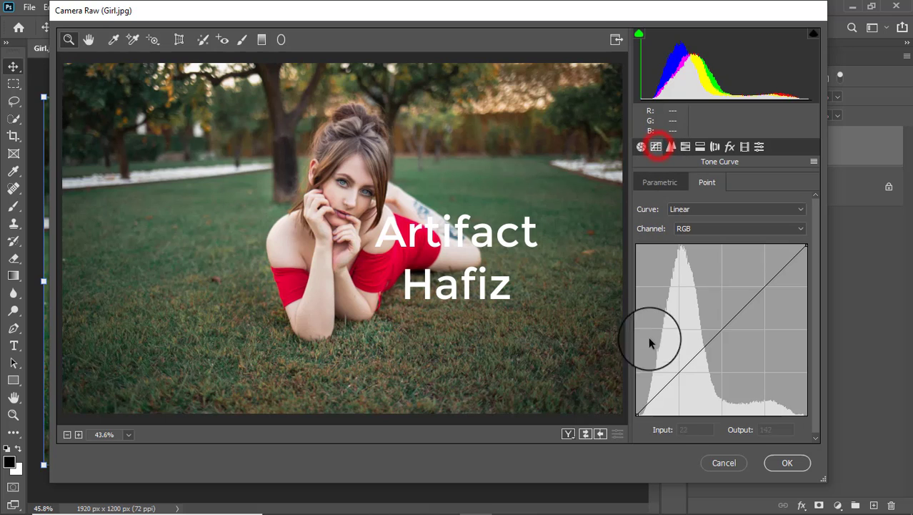
left_click(634, 415)
left_click_drag(635, 415, 629, 400)
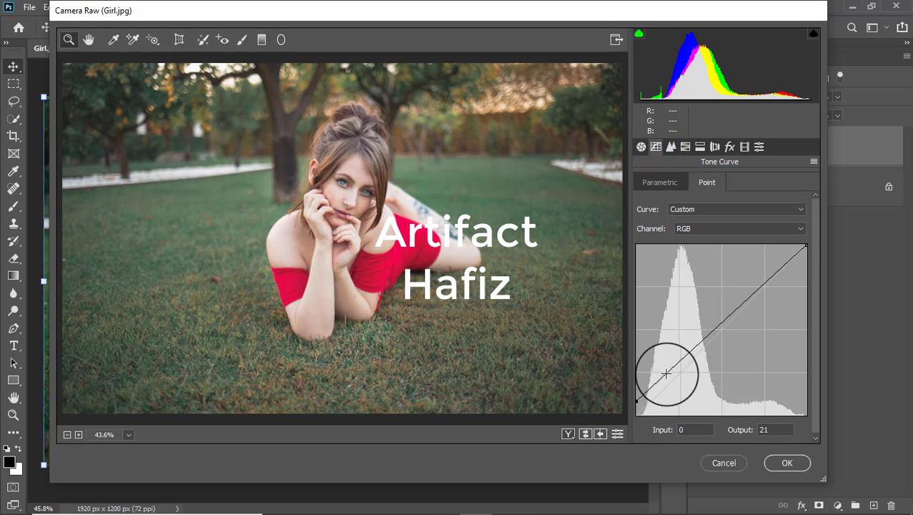
left_click_drag(668, 370, 682, 370)
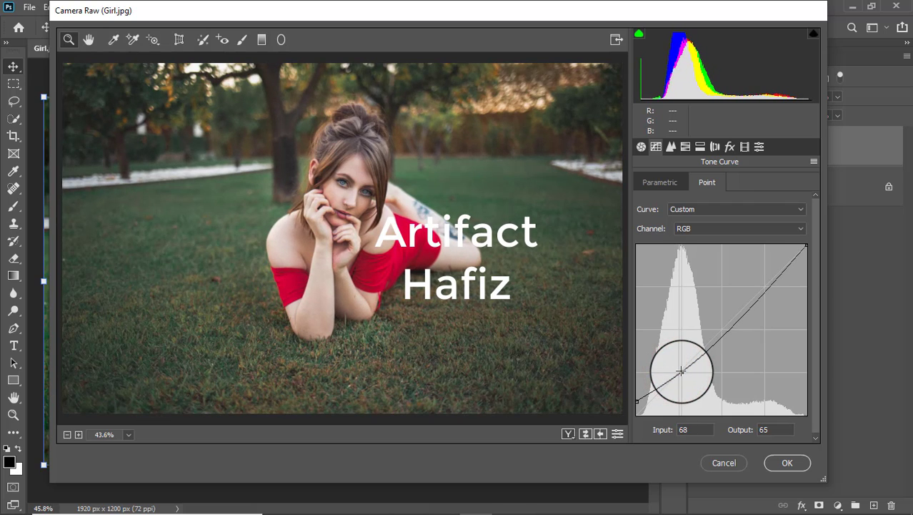
left_click(768, 287)
left_click_drag(767, 287, 765, 283)
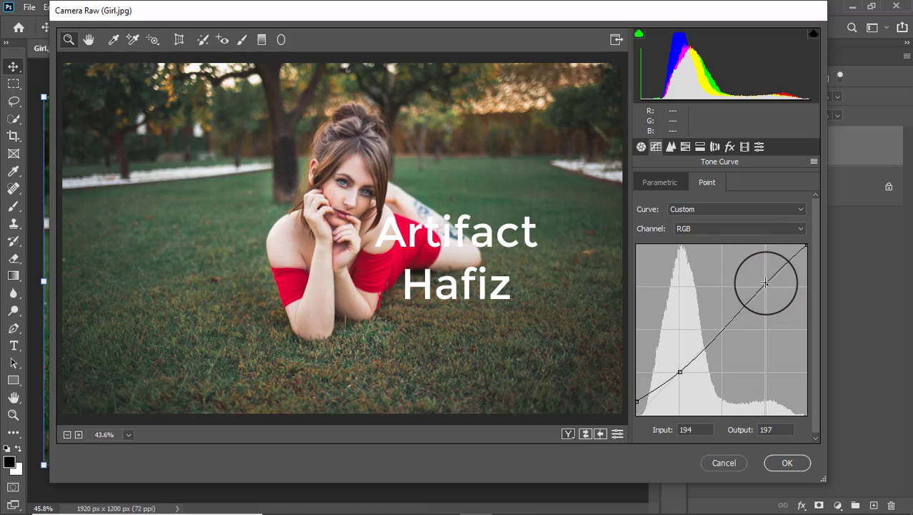
left_click(636, 402)
left_click_drag(636, 402, 635, 407)
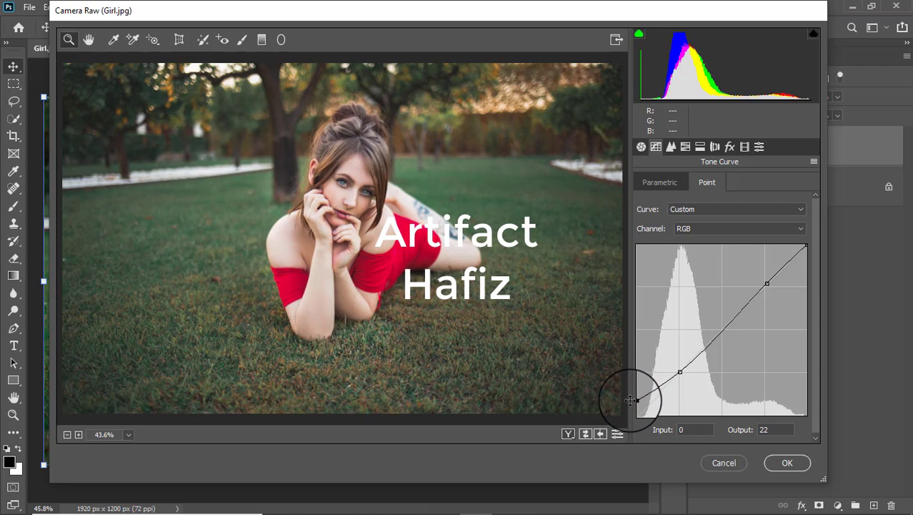
key("shift+Up")
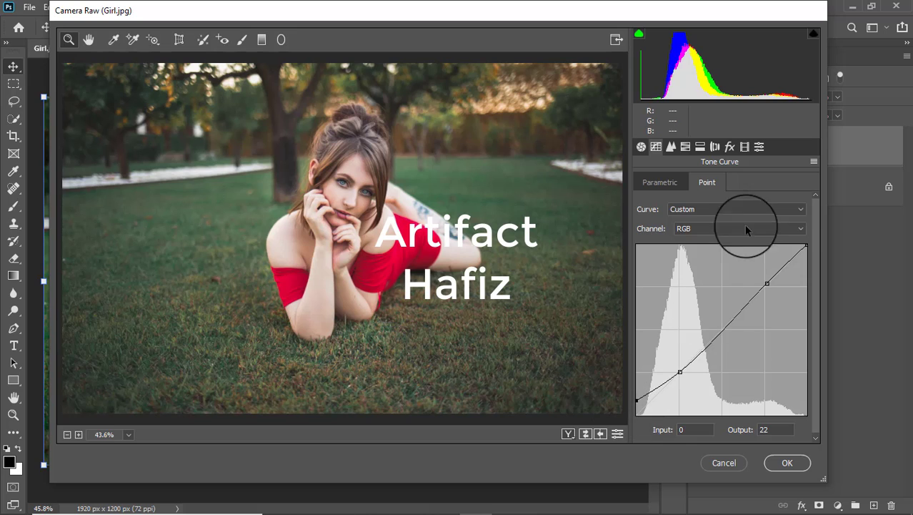
Tint the shadows with Split Toning at Hue 272 and Saturation 2.
left_click(701, 148)
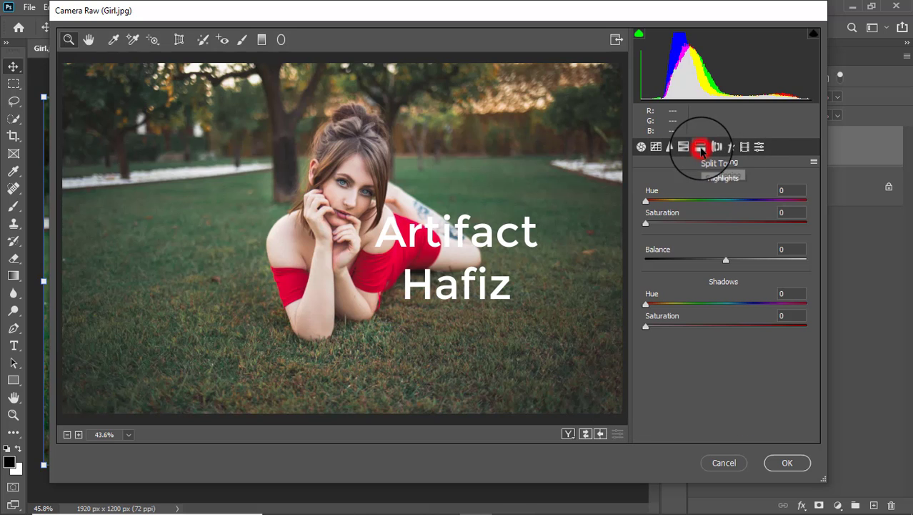
left_click_drag(646, 326, 727, 326)
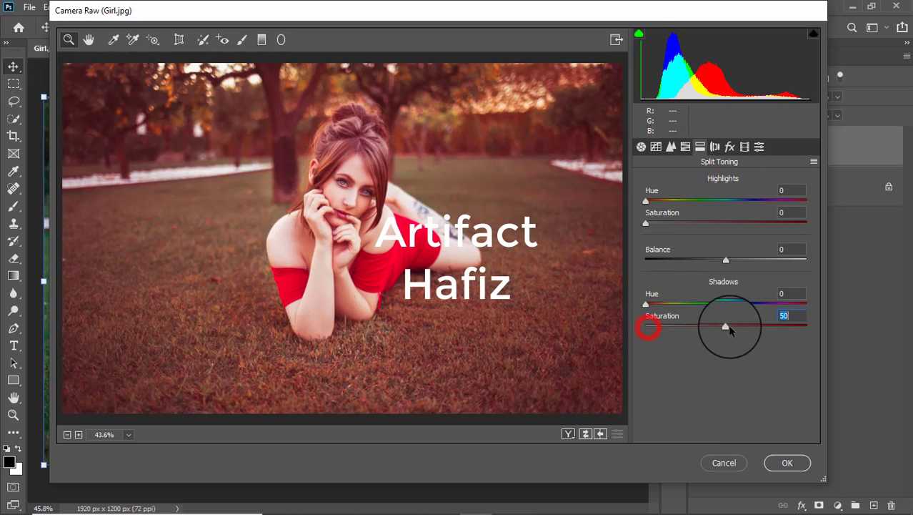
left_click_drag(646, 303, 766, 304)
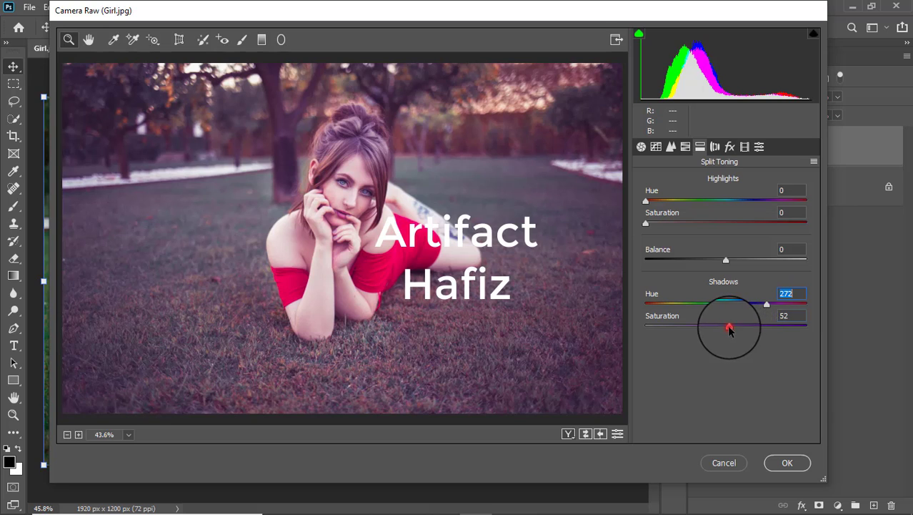
left_click_drag(729, 329, 650, 327)
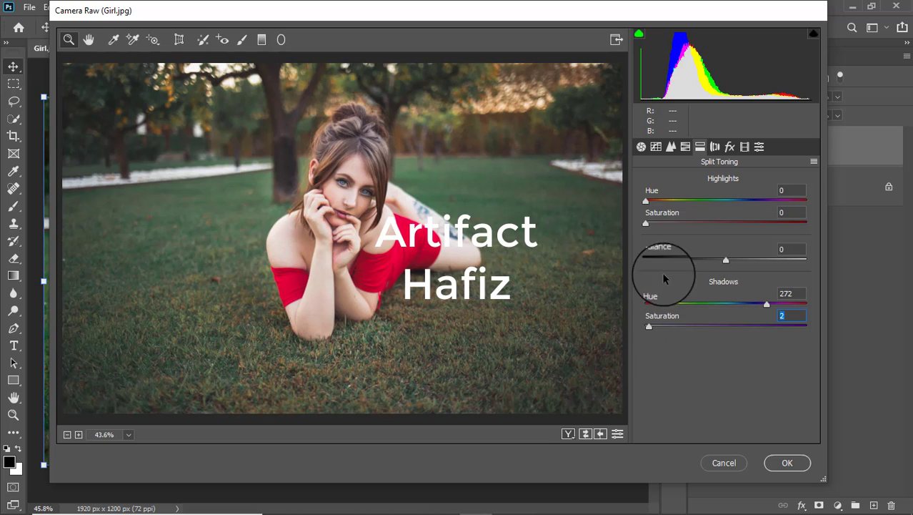
Set the Calibration hues to Red Primary +13, Green Primary -3 and Blue Primary -11, and apply the Camera Raw filter.
left_click(744, 148)
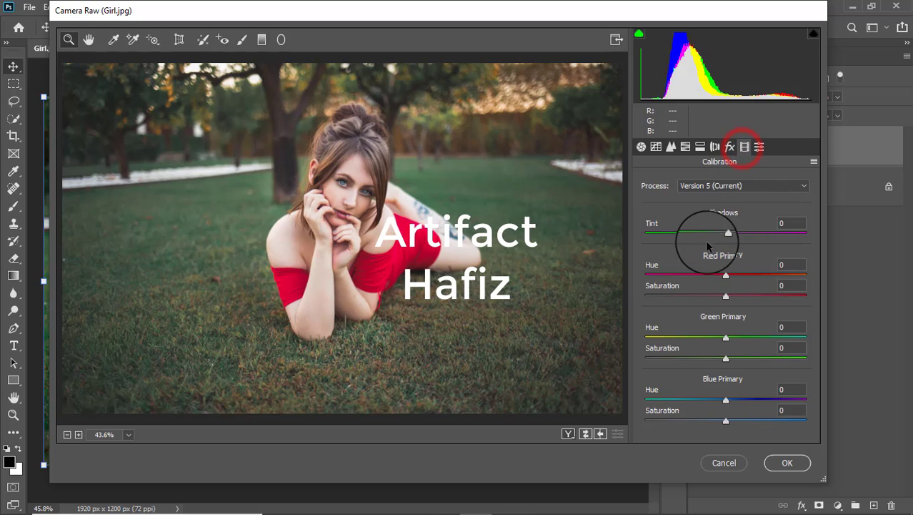
left_click_drag(726, 277, 736, 279)
left_click_drag(726, 337, 727, 341)
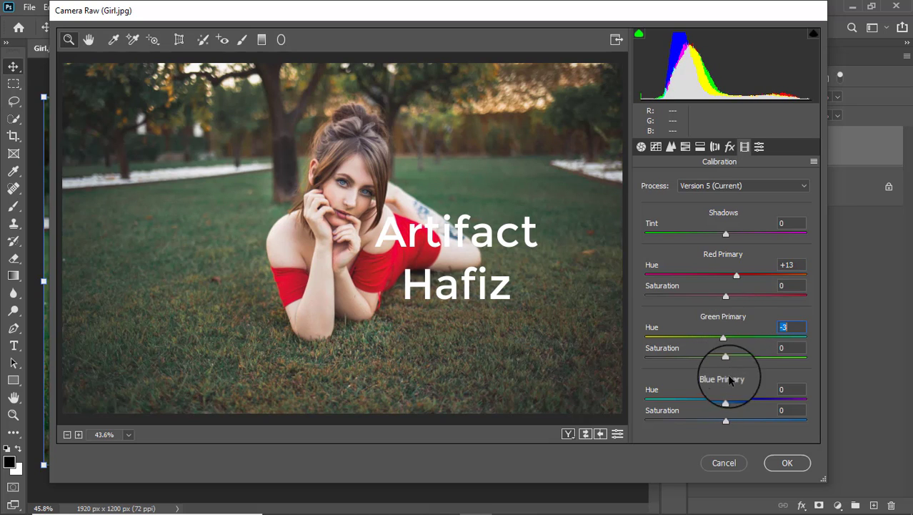
left_click_drag(726, 400, 717, 402)
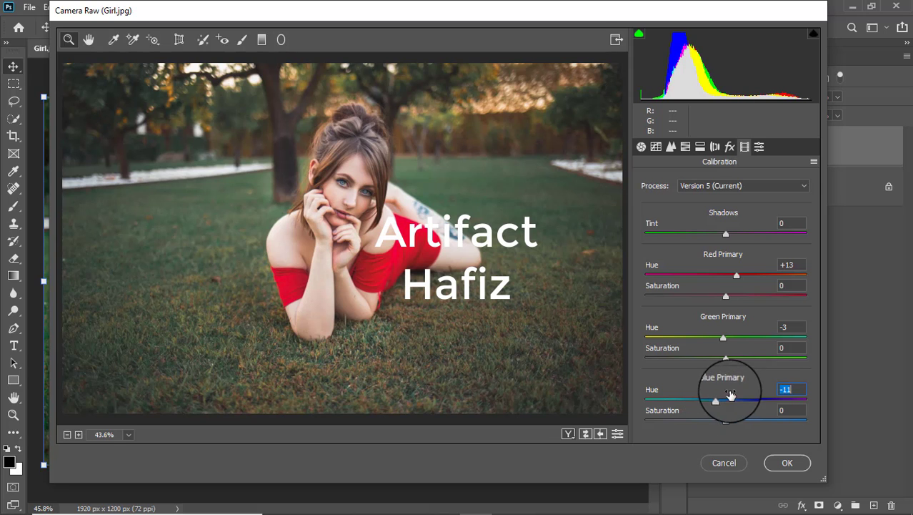
left_click(777, 463)
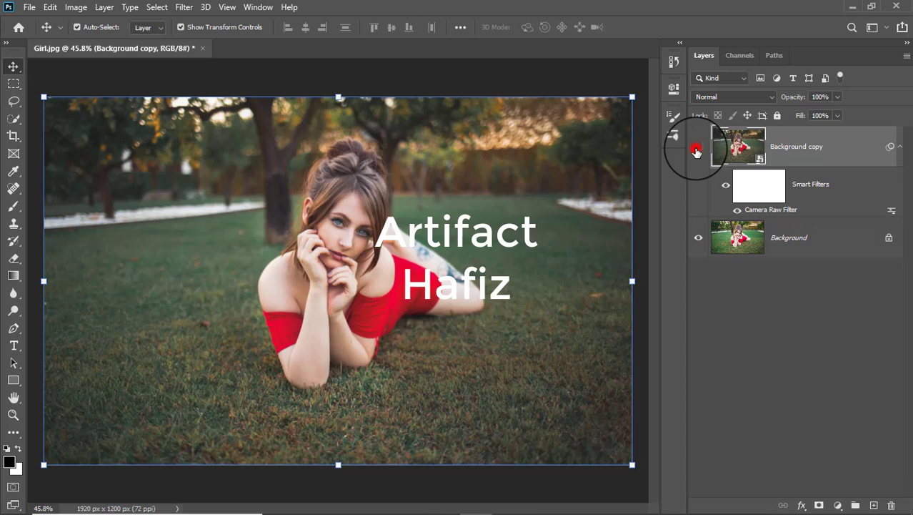
Toggle the Background copy layer's visibility to compare the photo before and after the color grading.
left_click(697, 151)
left_click(697, 150)
left_click(830, 149)
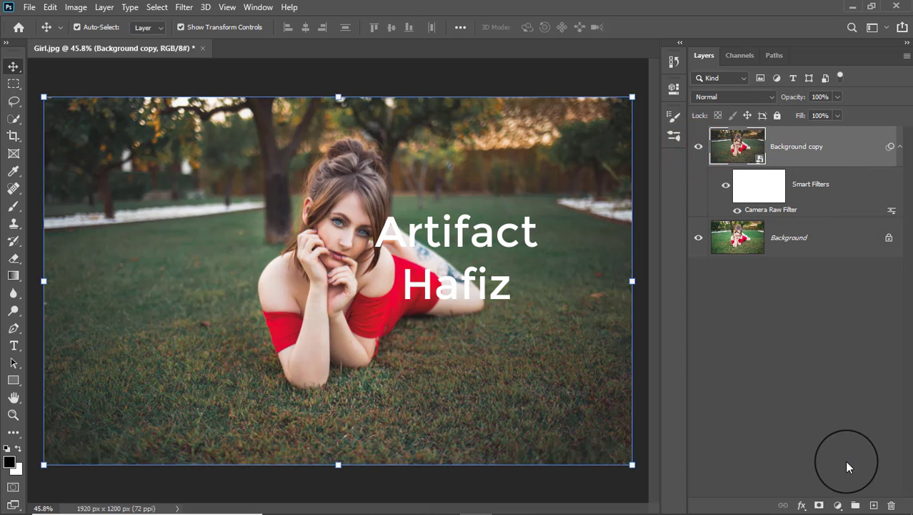
Add a Color Lookup adjustment layer above the Background copy, using the Soft_Warming.look 3D LUT.
left_click(838, 506)
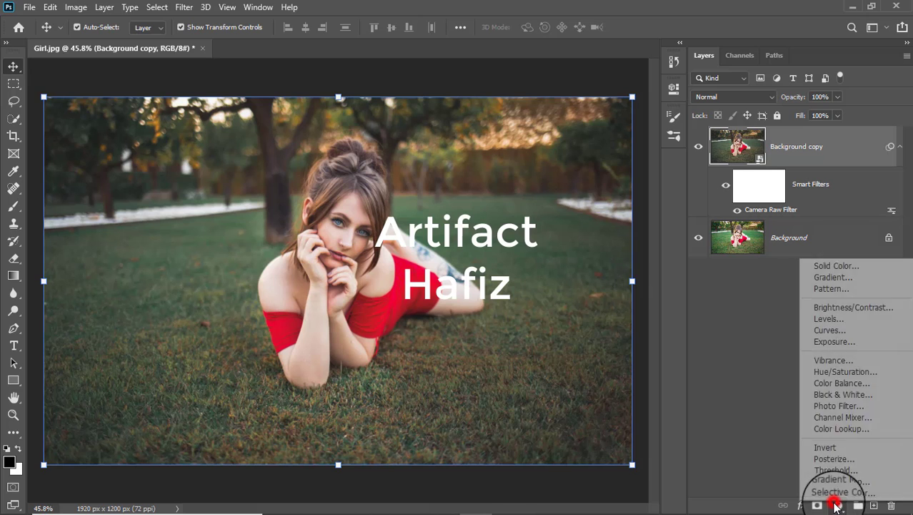
left_click(837, 428)
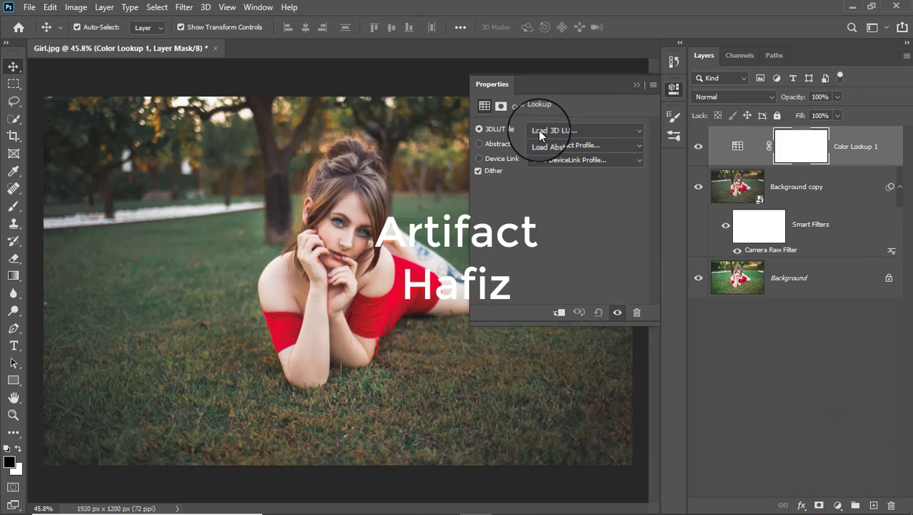
left_click(539, 131)
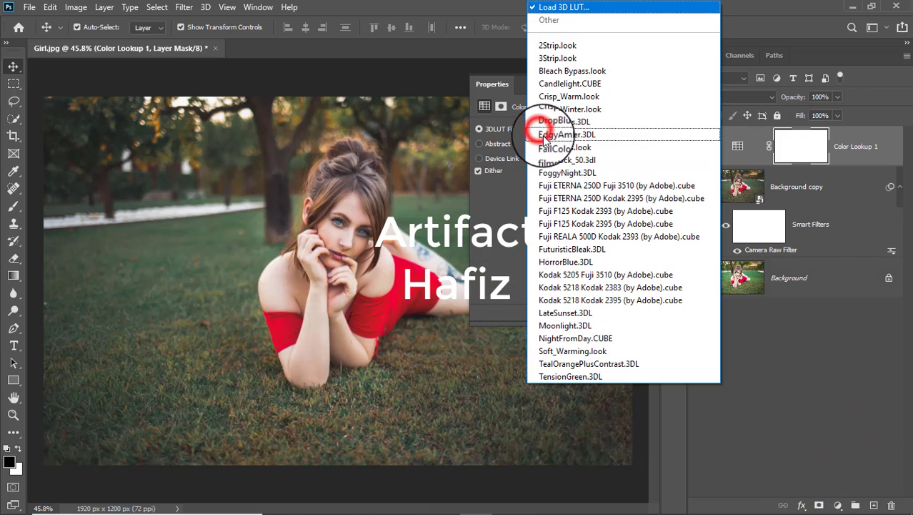
left_click(574, 352)
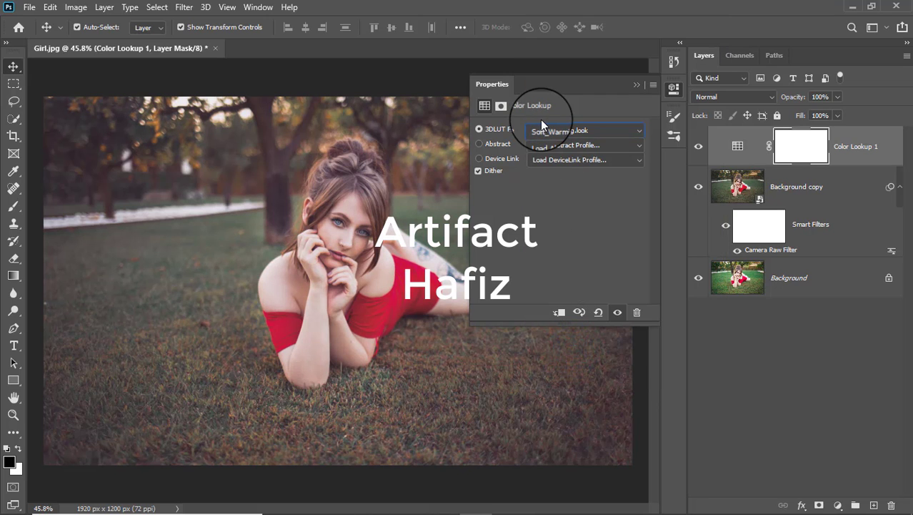
left_click(633, 85)
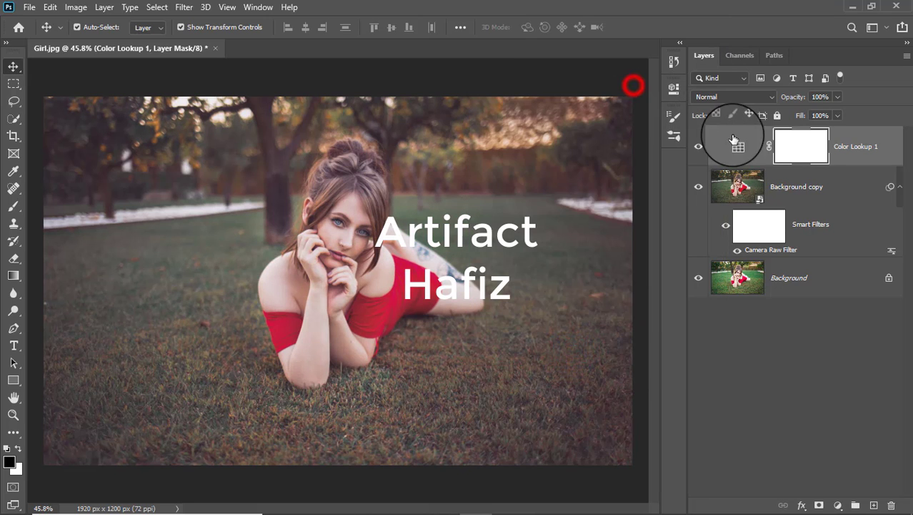
Lower the Color Lookup 1 layer's opacity to 20%.
left_click(867, 136)
left_click_drag(834, 113, 788, 112)
left_click(845, 147)
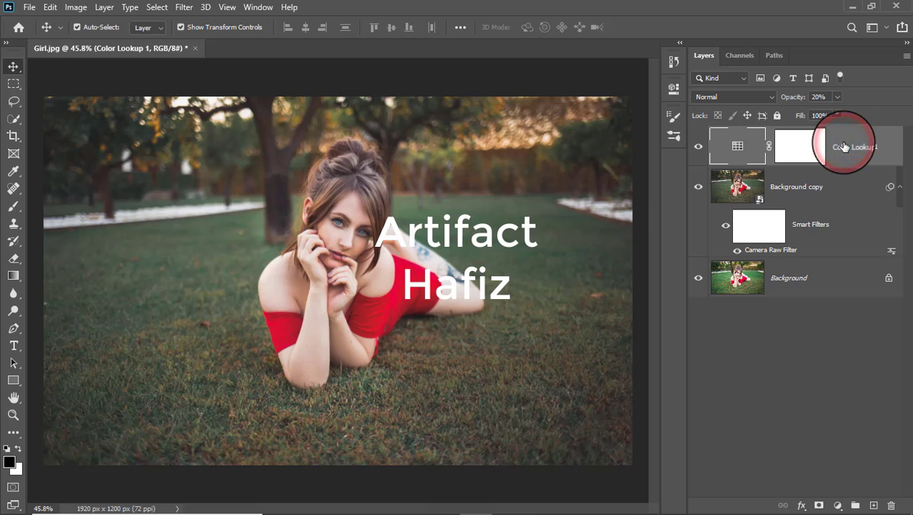
Add a Curves adjustment layer, shift the RGB black point slightly inward, and place one point in the shadows and one in the highlights.
left_click(836, 502)
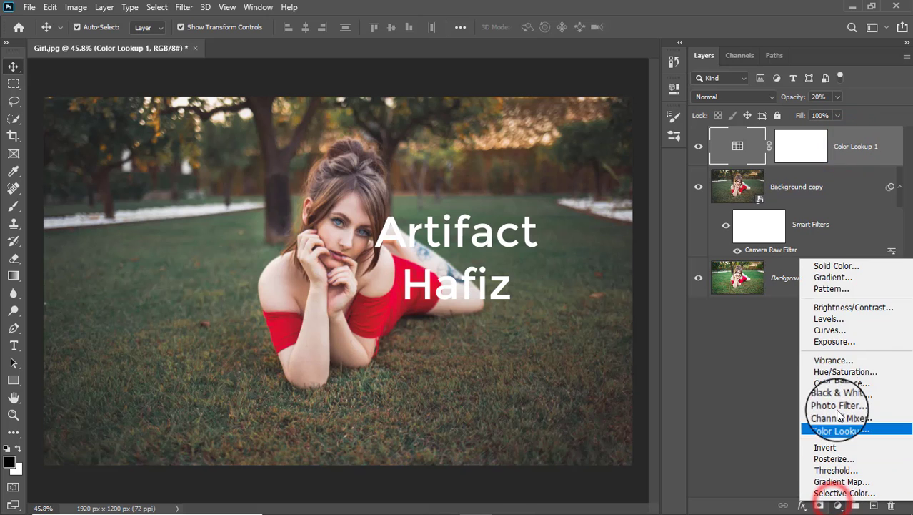
left_click(837, 330)
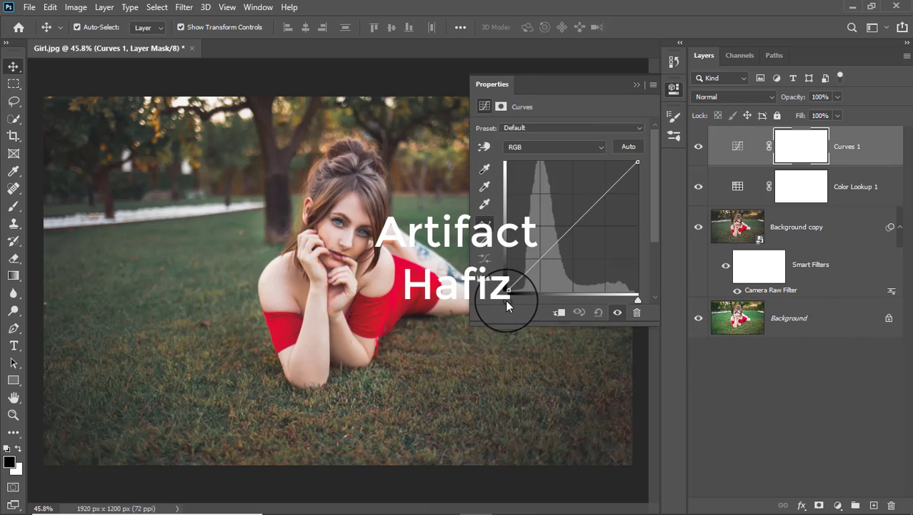
left_click_drag(507, 290, 511, 290)
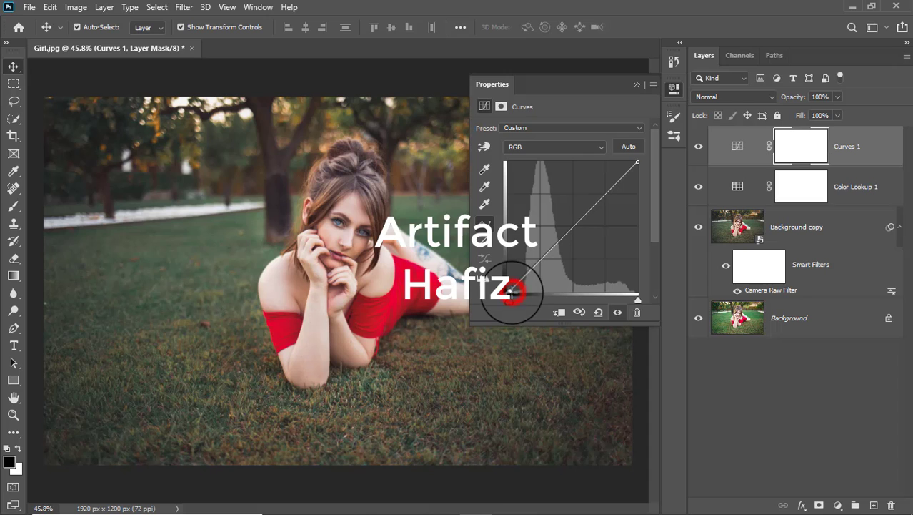
left_click(605, 193)
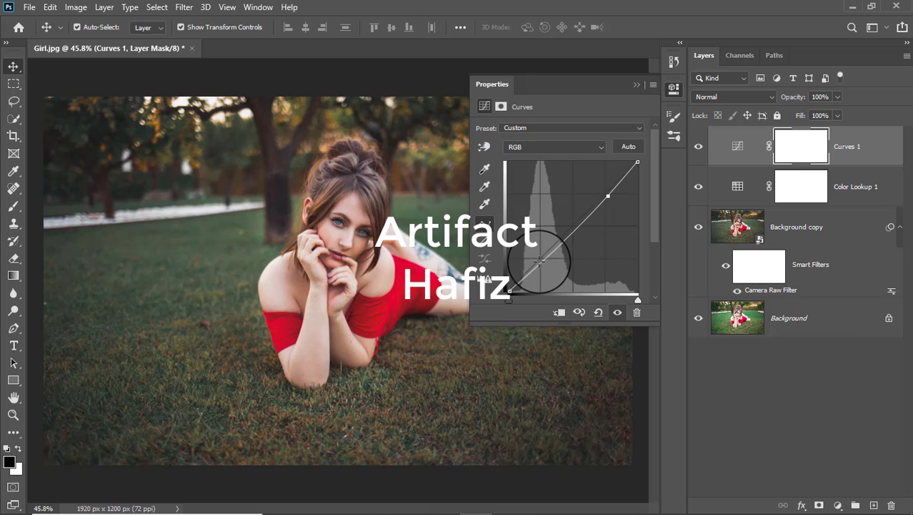
left_click(608, 196)
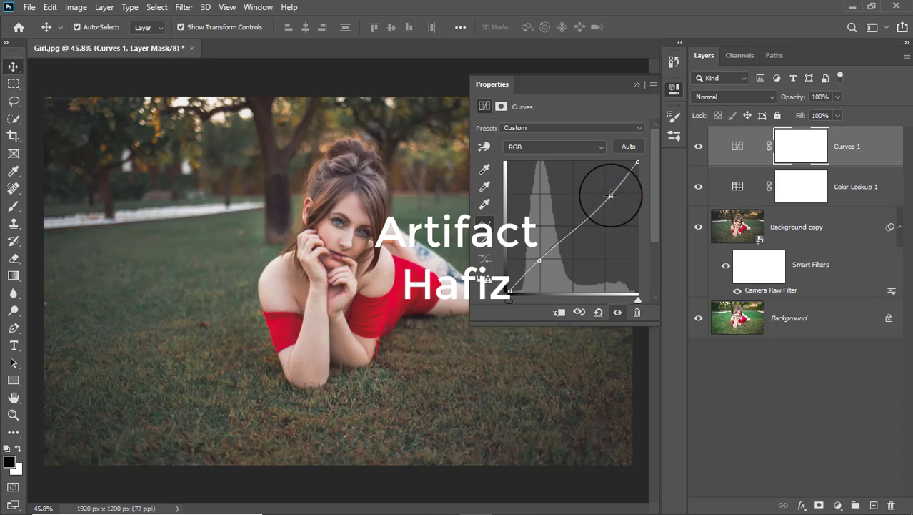
left_click_drag(611, 196, 609, 193)
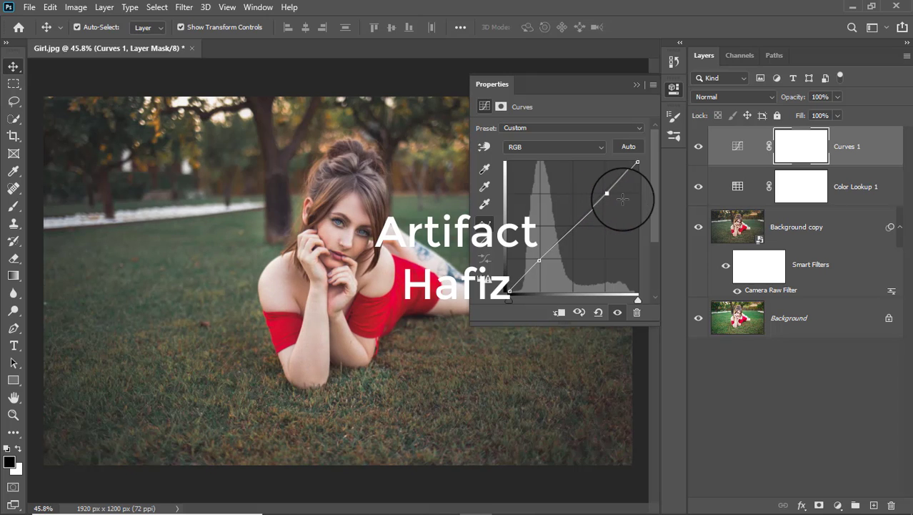
left_click(636, 86)
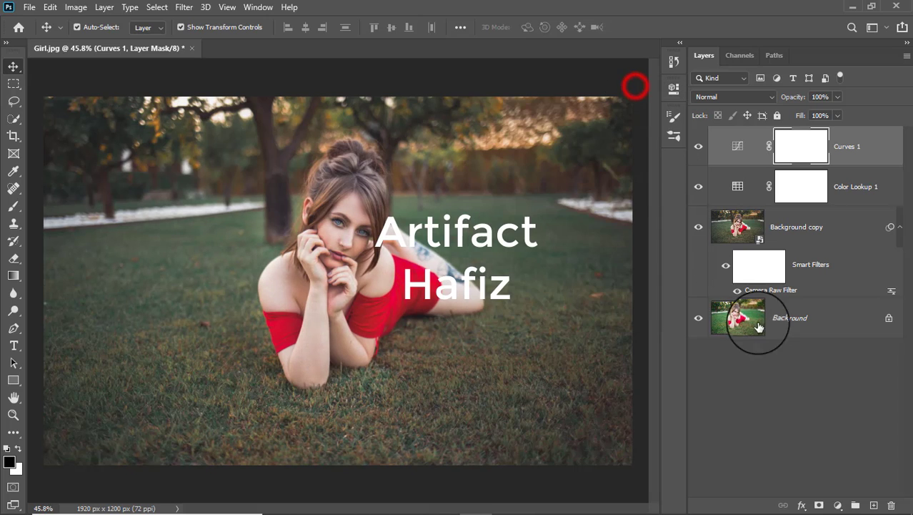
Add a Levels adjustment layer on top and set the RGB white input level to 248.
left_click(837, 505)
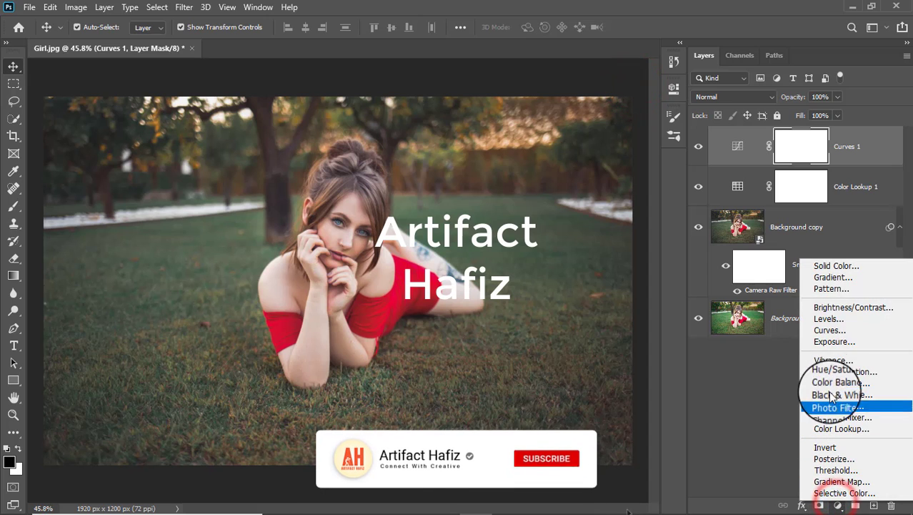
left_click(827, 319)
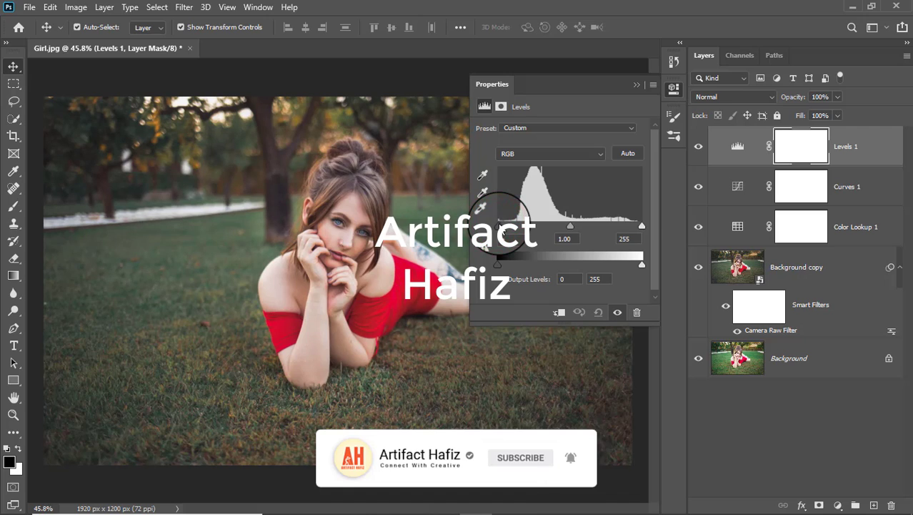
left_click_drag(641, 225, 638, 225)
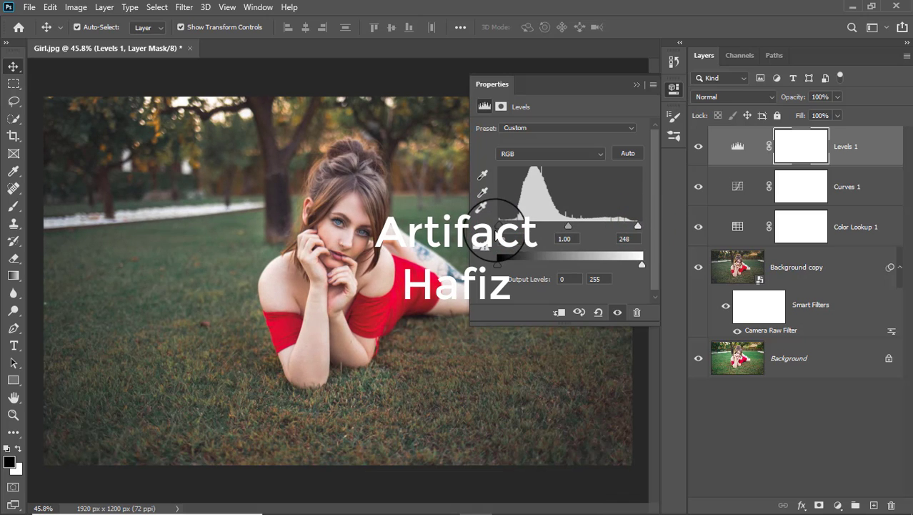
left_click(497, 226)
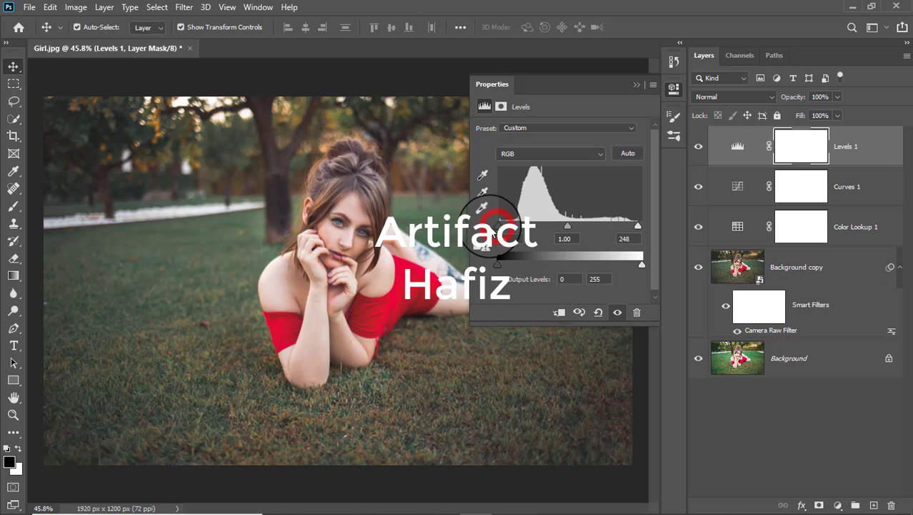
left_click(633, 89)
Toggle the adjustment layers' visibility, and isolate the Background layer to compare the original photo with the finished grade.
left_click(698, 147)
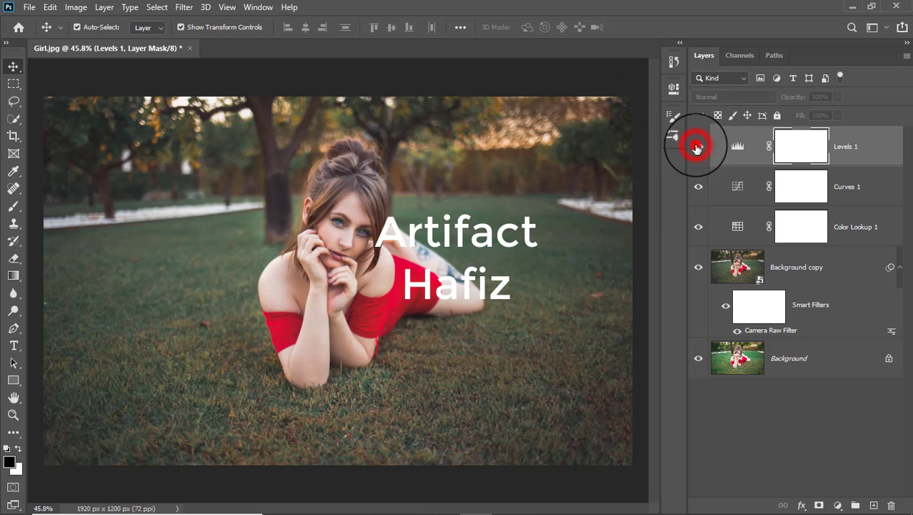
left_click(698, 147)
left_click(698, 190)
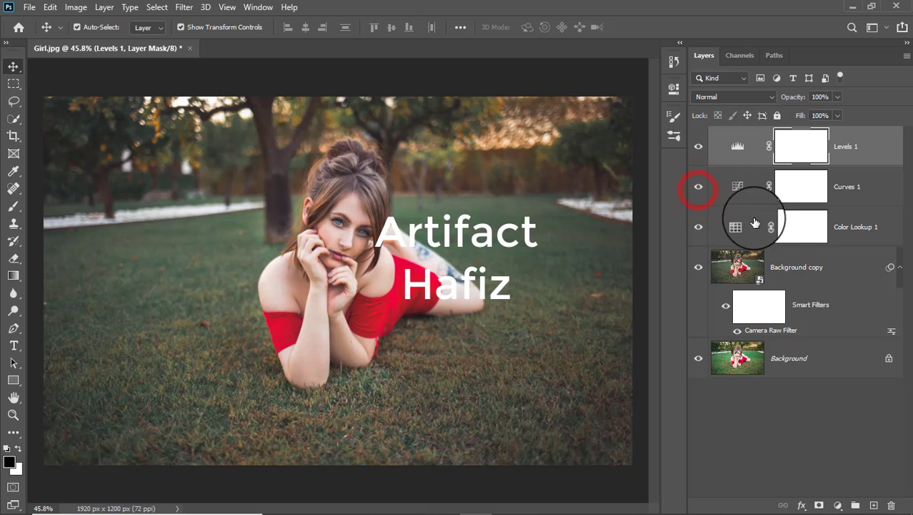
left_click(698, 360, "alt")
left_click(698, 360, "alt")
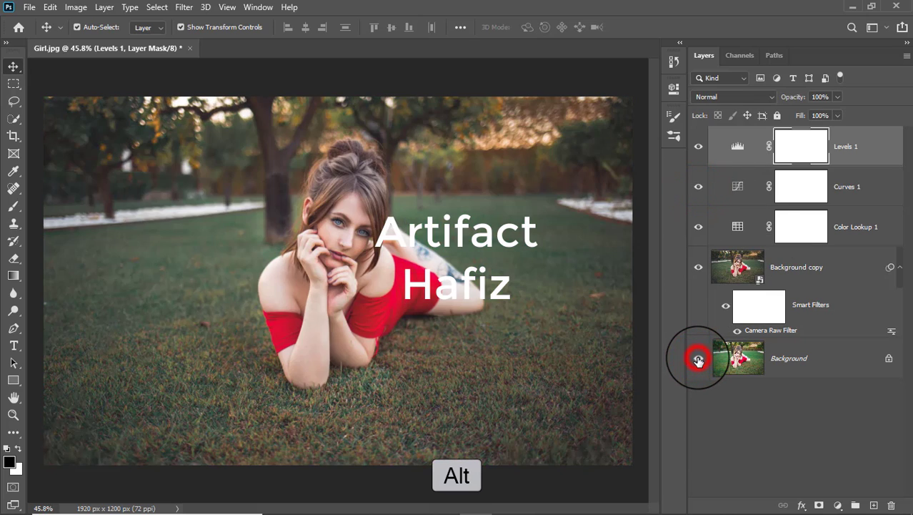
left_click(698, 360, "alt")
left_click(699, 360, "alt")
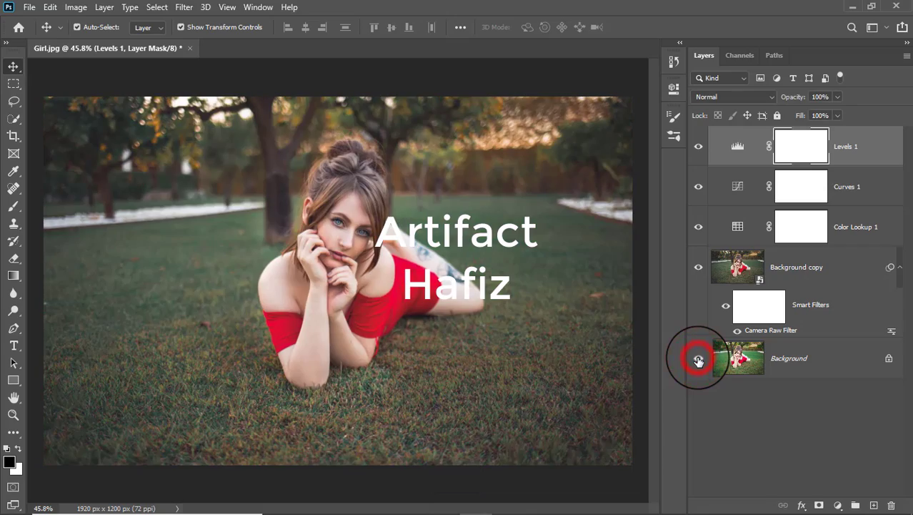